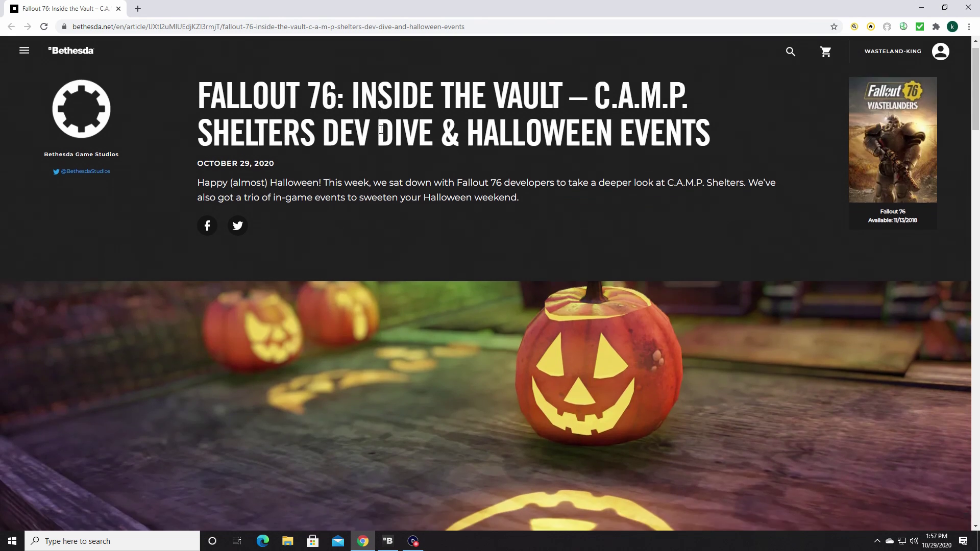
pyautogui.scroll(-1, 360, 133)
pyautogui.scroll(-2, 380, 134)
pyautogui.scroll(-2, 380, 134)
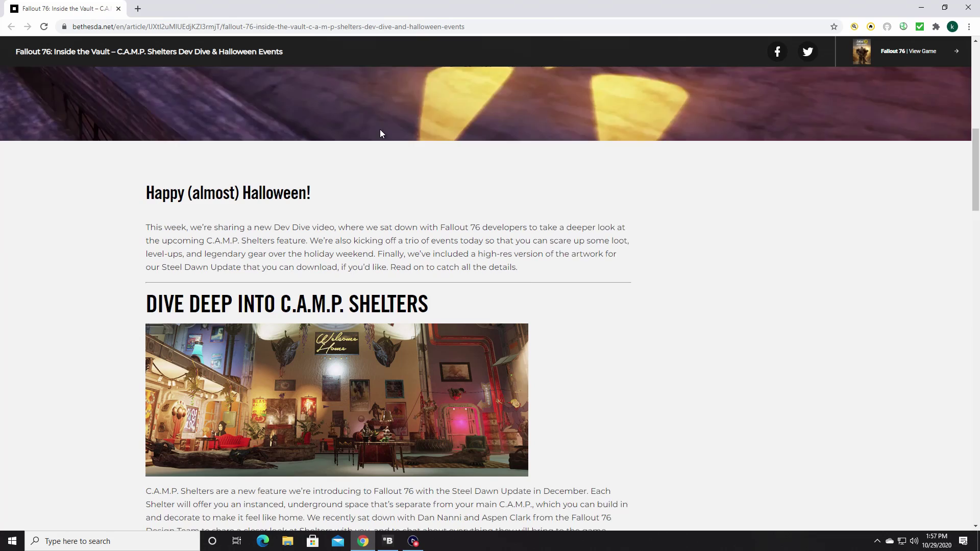
pyautogui.scroll(4, 380, 133)
pyautogui.scroll(2, 380, 133)
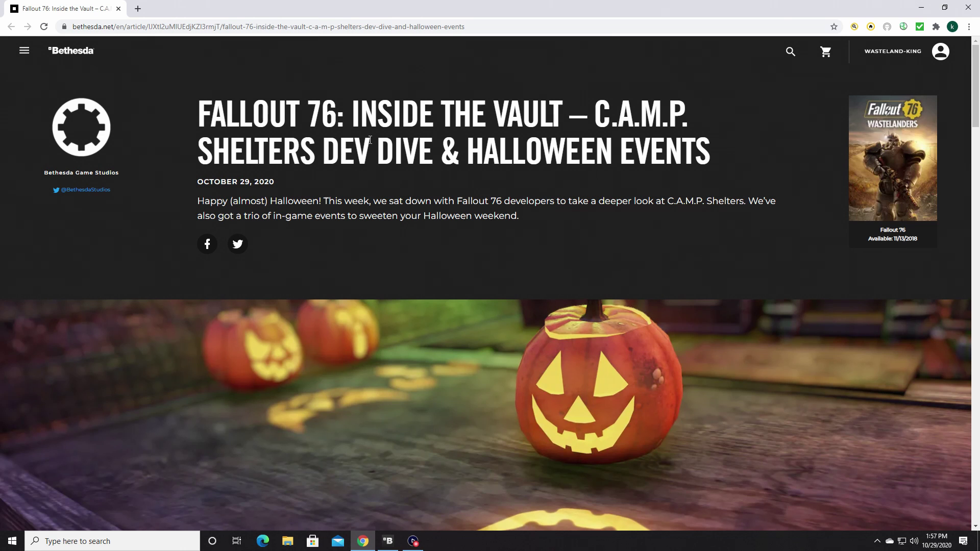
pyautogui.scroll(-1, 350, 177)
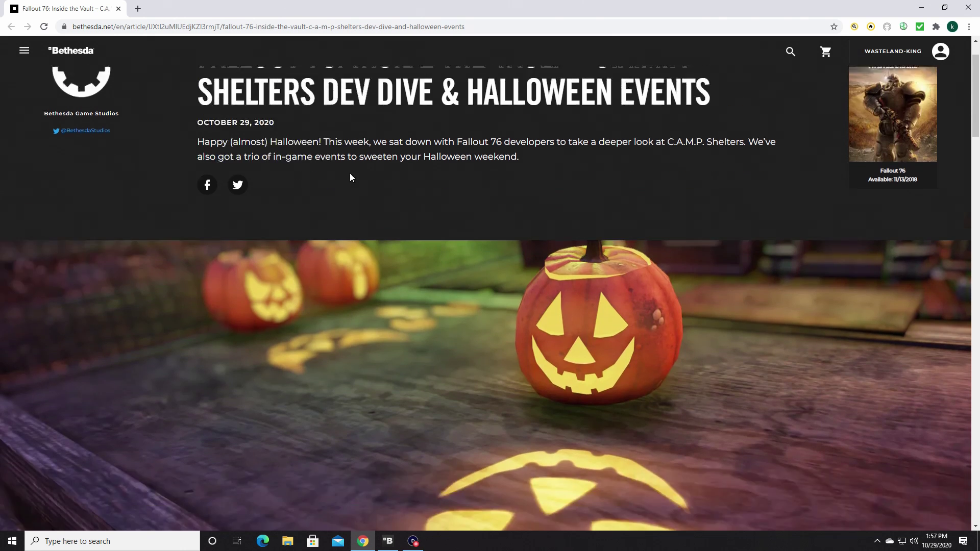
pyautogui.scroll(1, 350, 177)
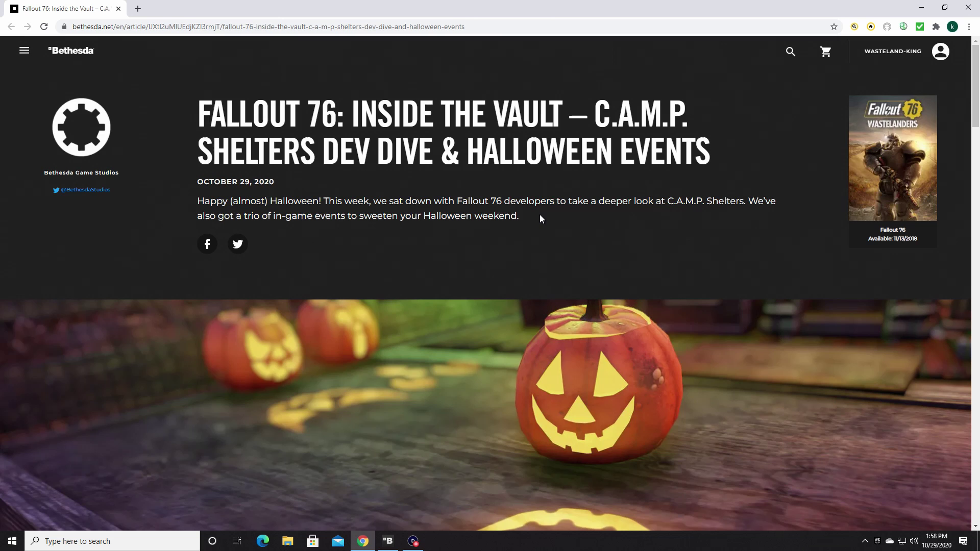
pyautogui.scroll(-1, 540, 219)
pyautogui.scroll(1, 539, 219)
pyautogui.scroll(-1, 284, 192)
pyautogui.scroll(1, 287, 191)
pyautogui.scroll(-1, 606, 162)
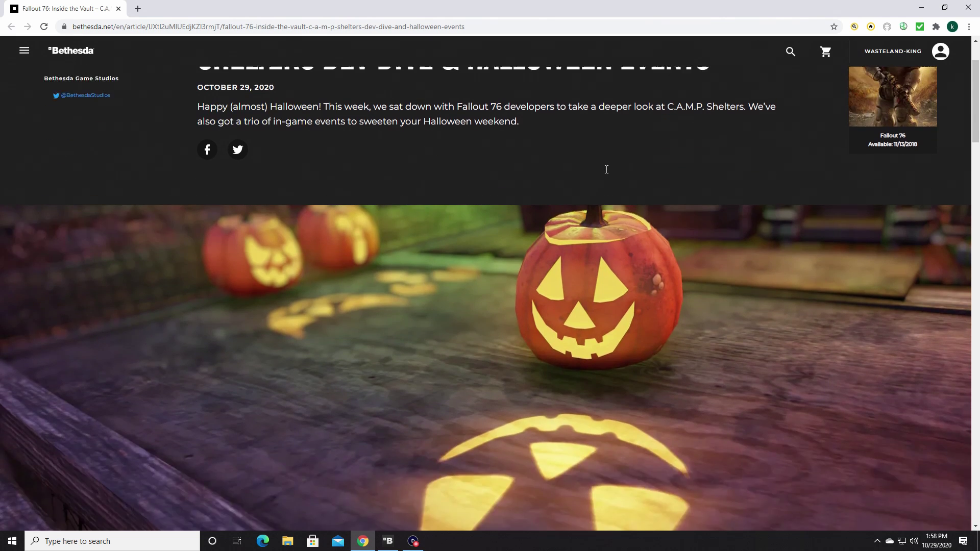
pyautogui.scroll(1, 599, 167)
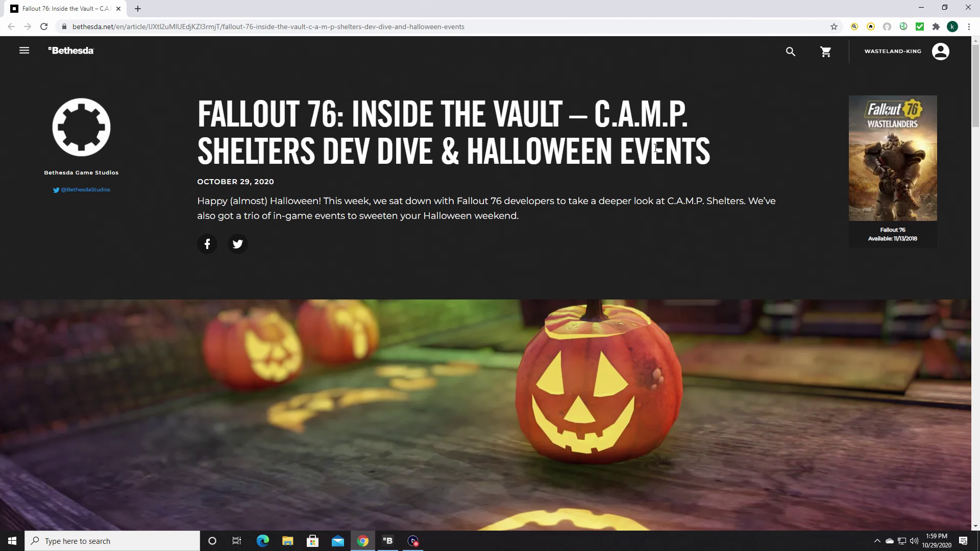
pyautogui.scroll(-1, 532, 136)
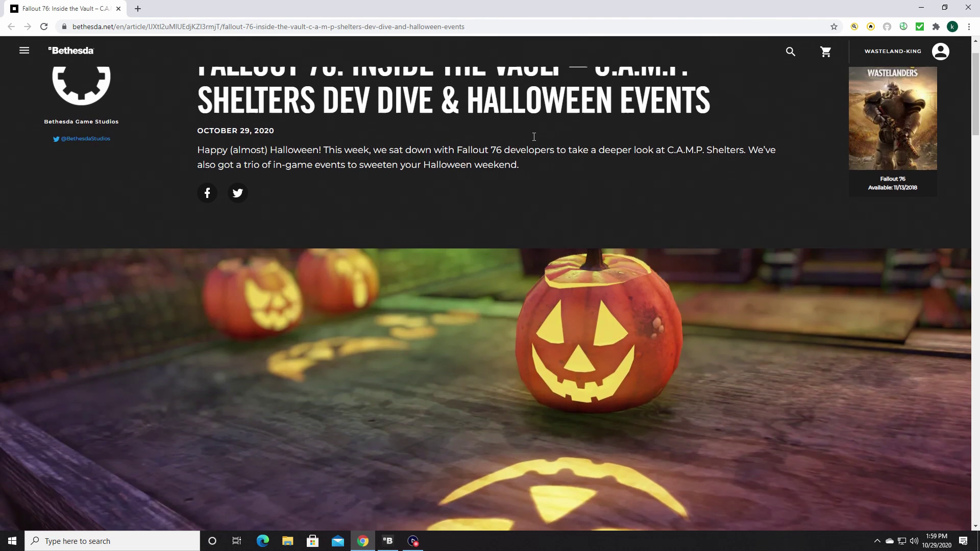
pyautogui.scroll(1, 498, 135)
pyautogui.scroll(-1, 345, 191)
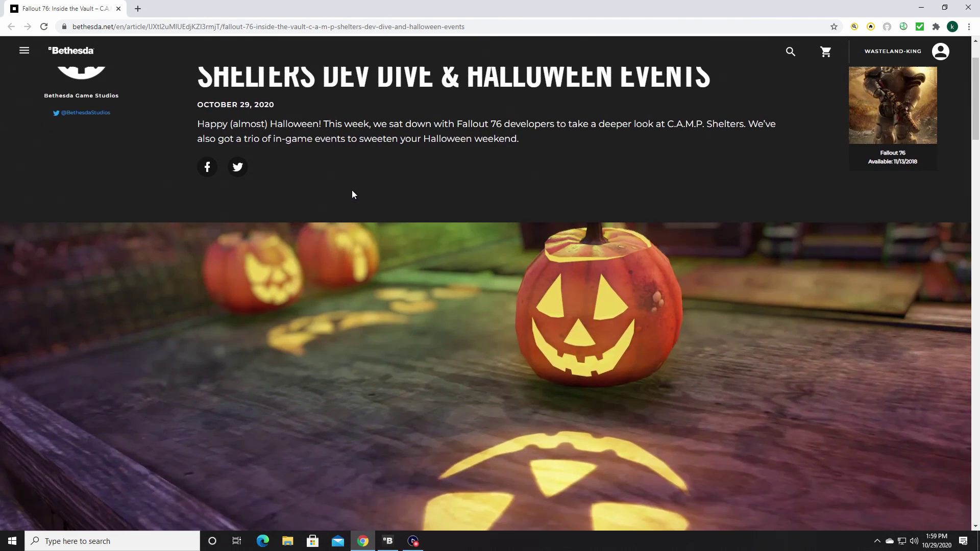
pyautogui.scroll(1, 351, 192)
pyautogui.scroll(-1, 462, 182)
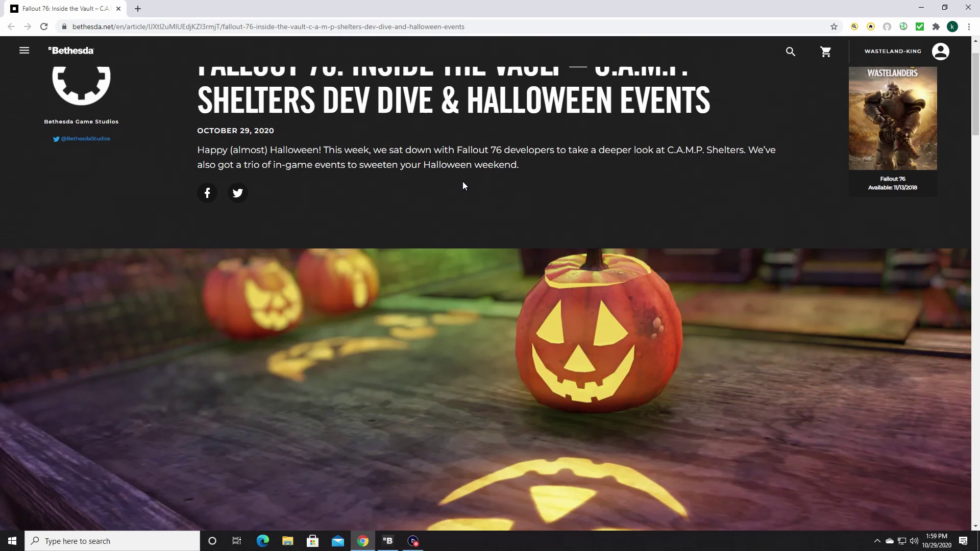
pyautogui.scroll(1, 459, 183)
pyautogui.scroll(-5, 446, 191)
pyautogui.scroll(-3, 445, 187)
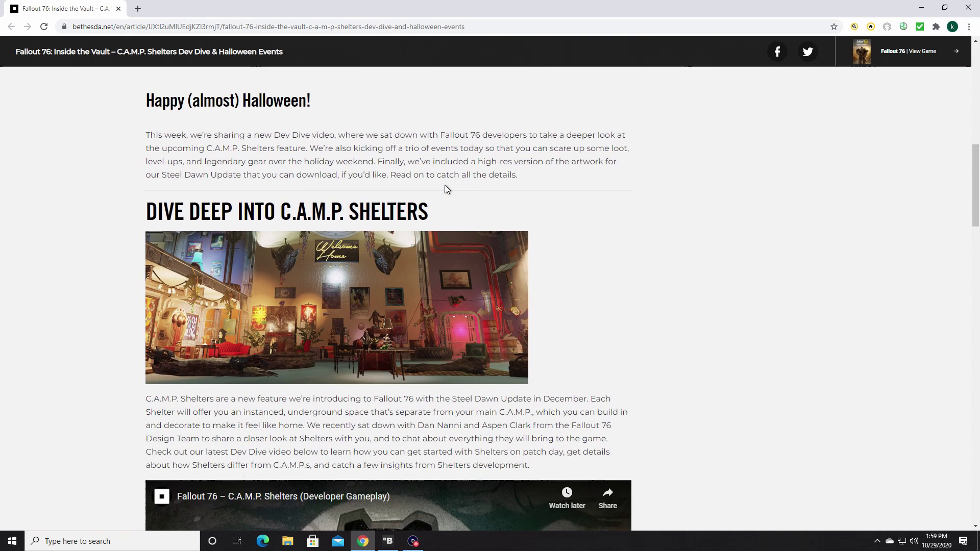
pyautogui.scroll(1, 444, 185)
pyautogui.scroll(2, 445, 185)
pyautogui.scroll(-1, 444, 189)
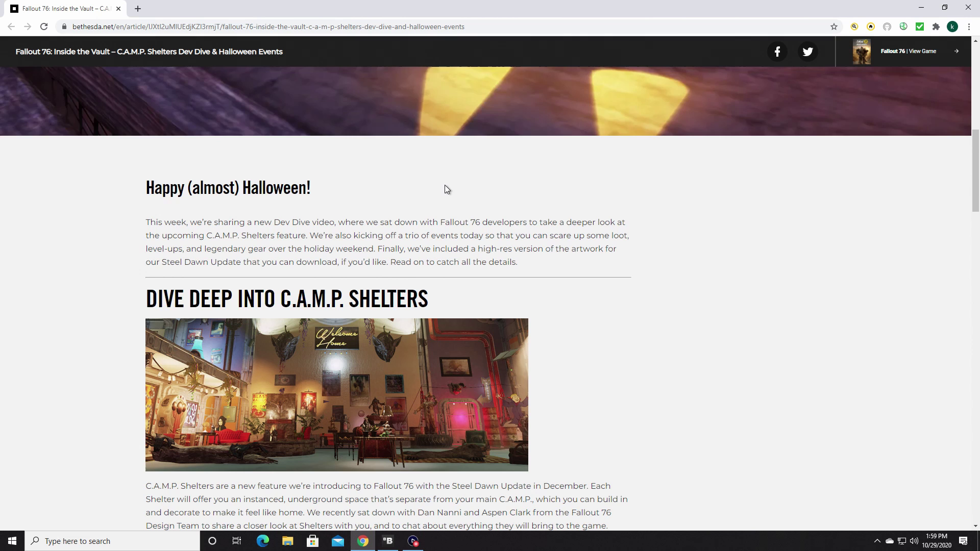
pyautogui.scroll(-1, 445, 188)
pyautogui.scroll(-1, 442, 177)
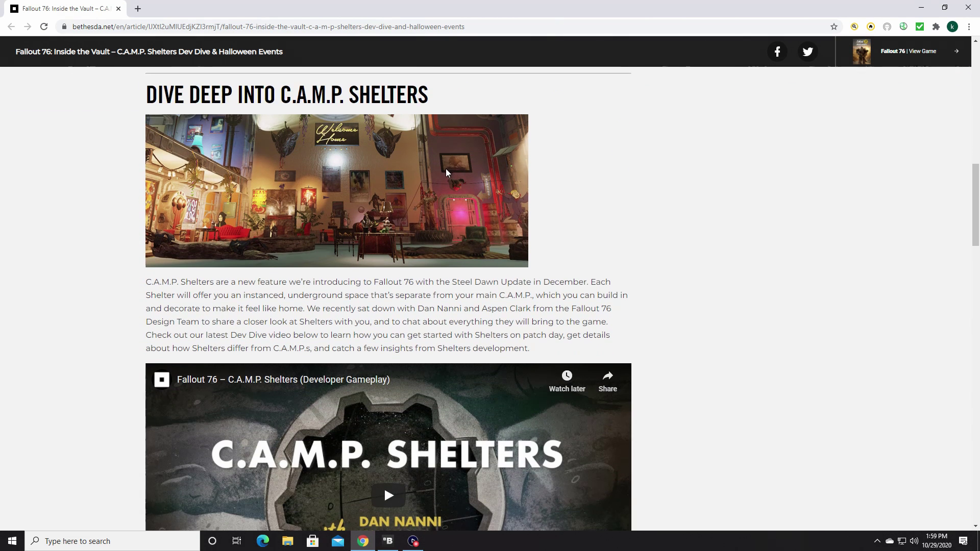
pyautogui.scroll(2, 446, 171)
pyautogui.scroll(2, 443, 173)
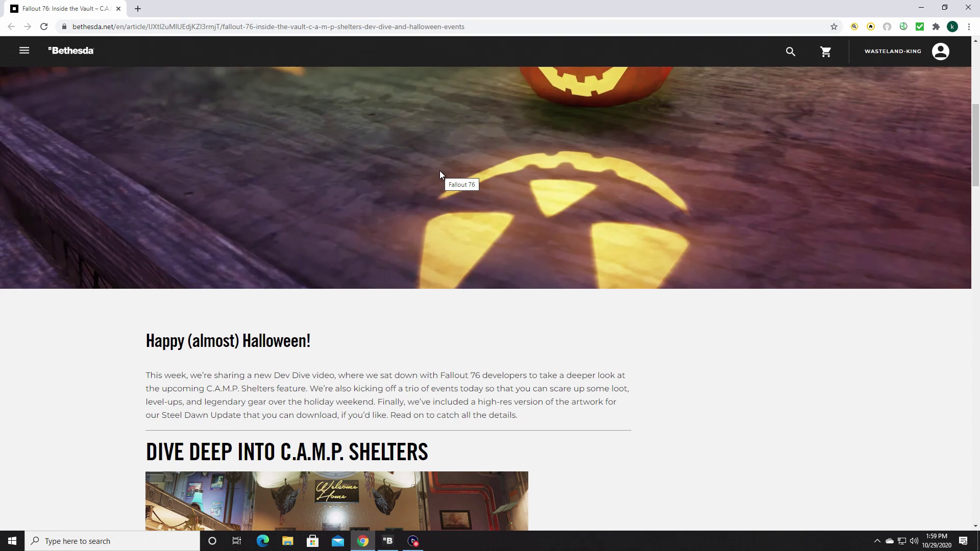
pyautogui.scroll(-3, 162, 281)
pyautogui.scroll(3, 162, 272)
pyautogui.scroll(-2, 161, 266)
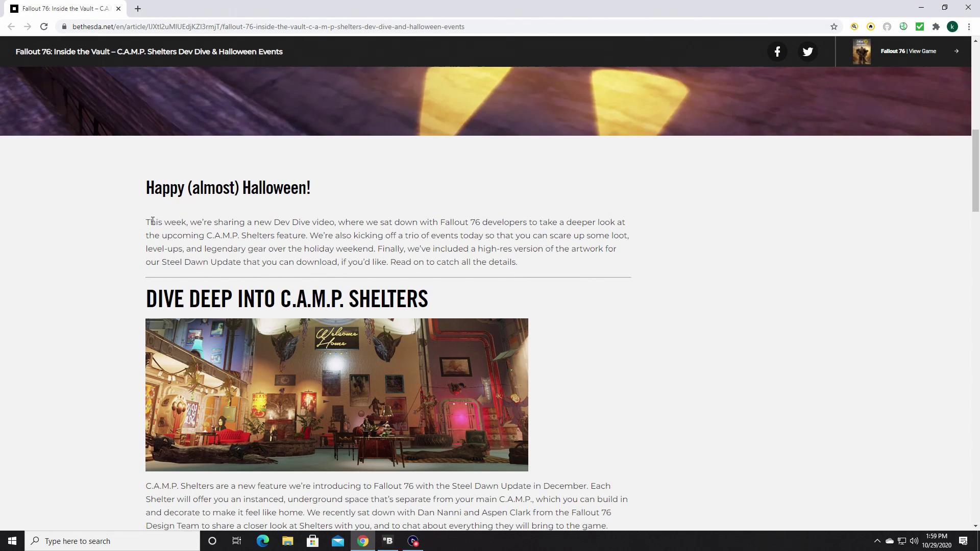
pyautogui.scroll(-2, 152, 220)
pyautogui.scroll(-3, 362, 242)
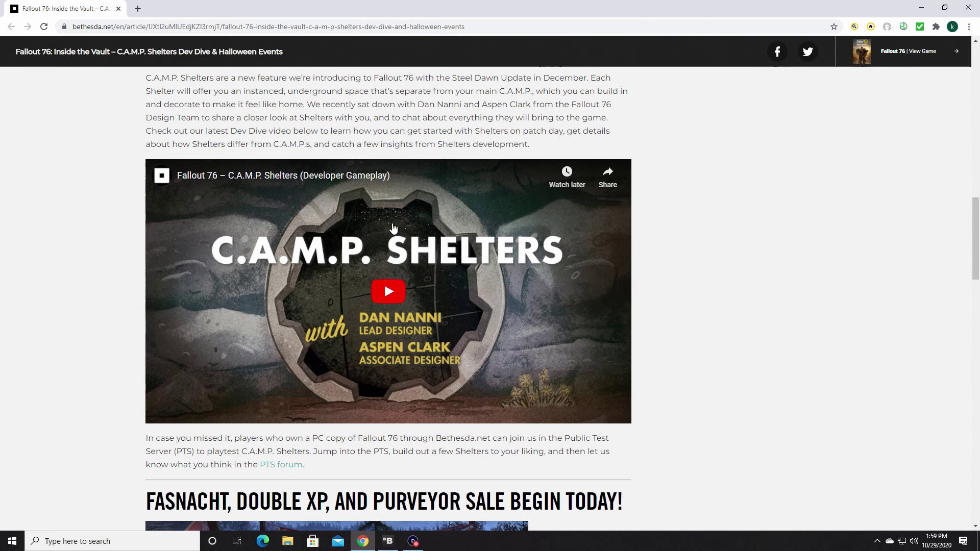
pyautogui.scroll(-2, 689, 313)
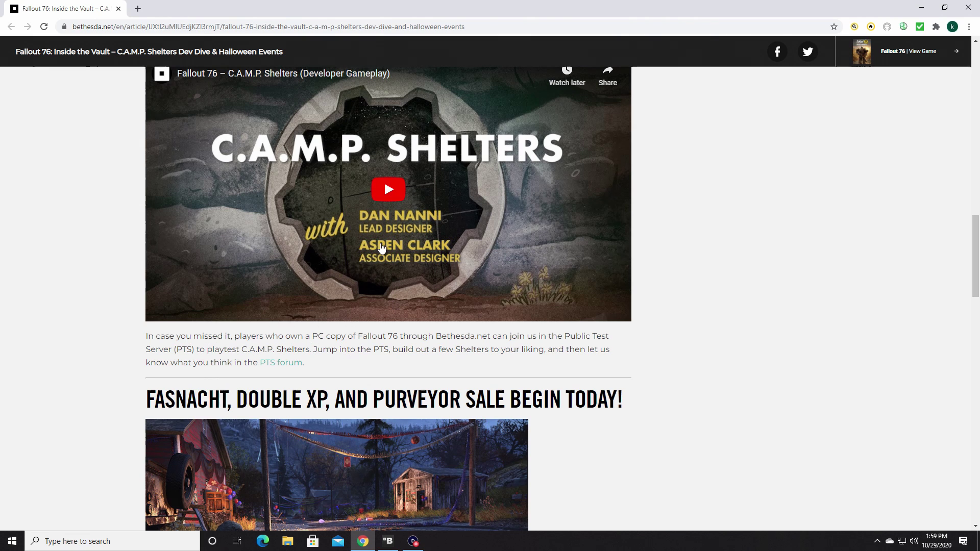
pyautogui.scroll(2, 417, 228)
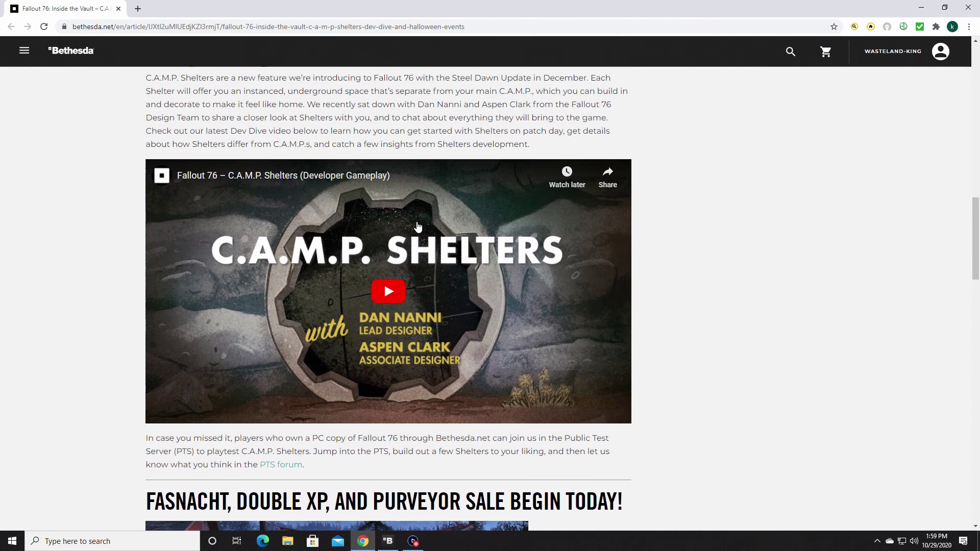
pyautogui.scroll(-2, 417, 228)
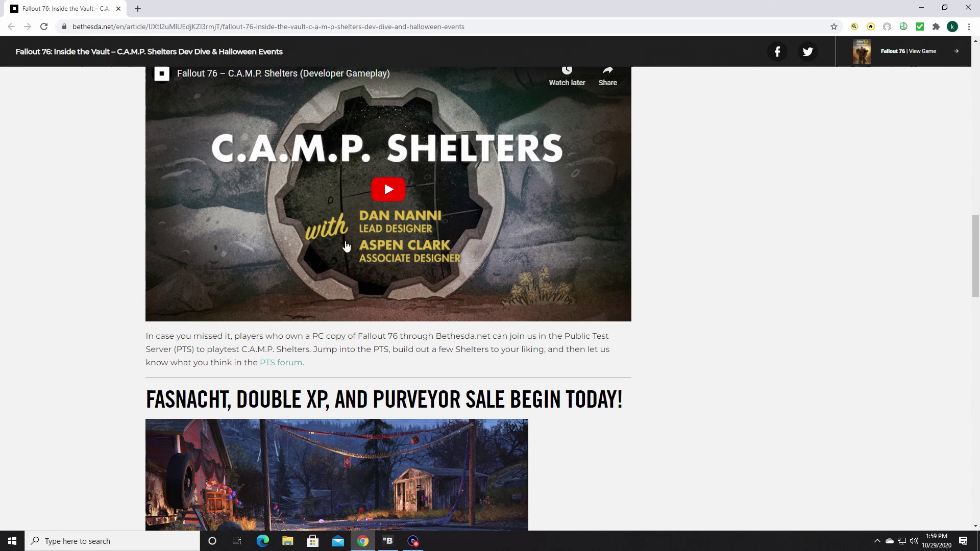
pyautogui.scroll(2, 303, 244)
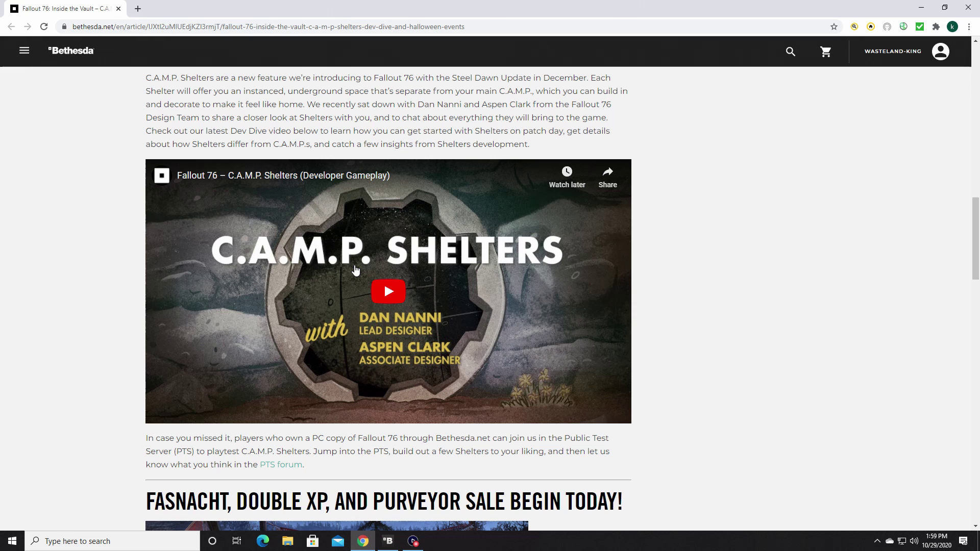
pyautogui.scroll(-1, 444, 295)
pyautogui.scroll(-3, 445, 295)
pyautogui.scroll(-1, 252, 295)
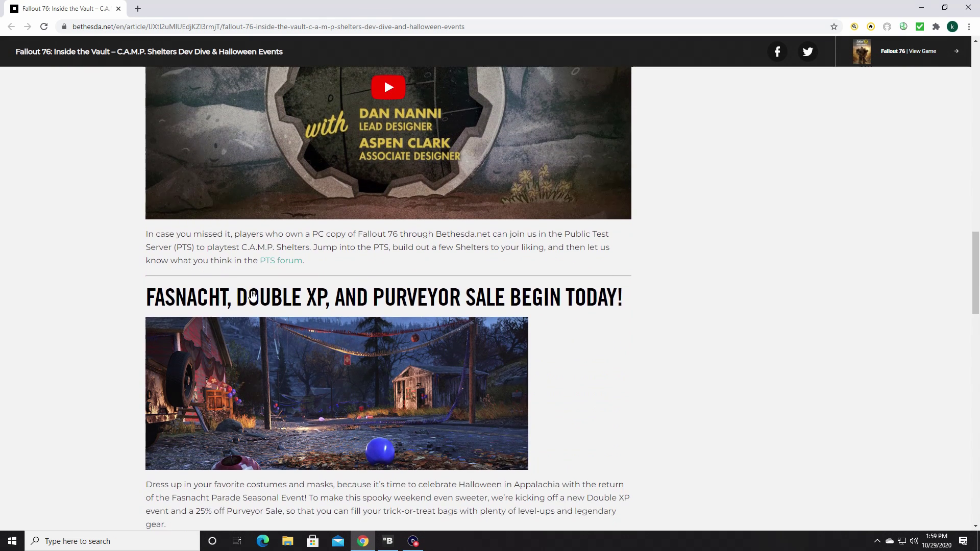
pyautogui.scroll(-2, 208, 287)
pyautogui.scroll(-1, 225, 280)
pyautogui.scroll(-1, 225, 280)
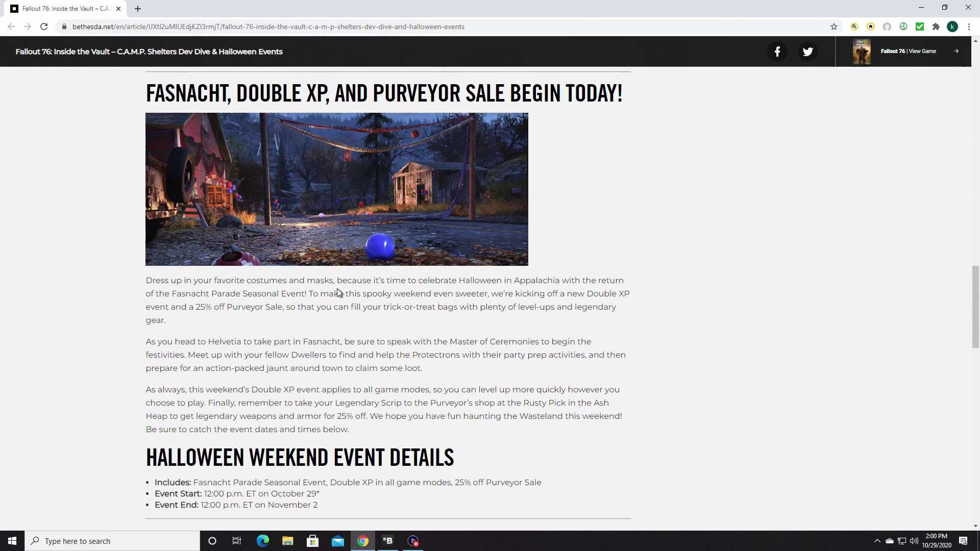
# Highlight the first two lines of the Fasnacht paragraph.
pyautogui.moveTo(147, 282)
pyautogui.mouseDown()
pyautogui.moveTo(401, 293)
pyautogui.moveTo(626, 283)
pyautogui.mouseUp()
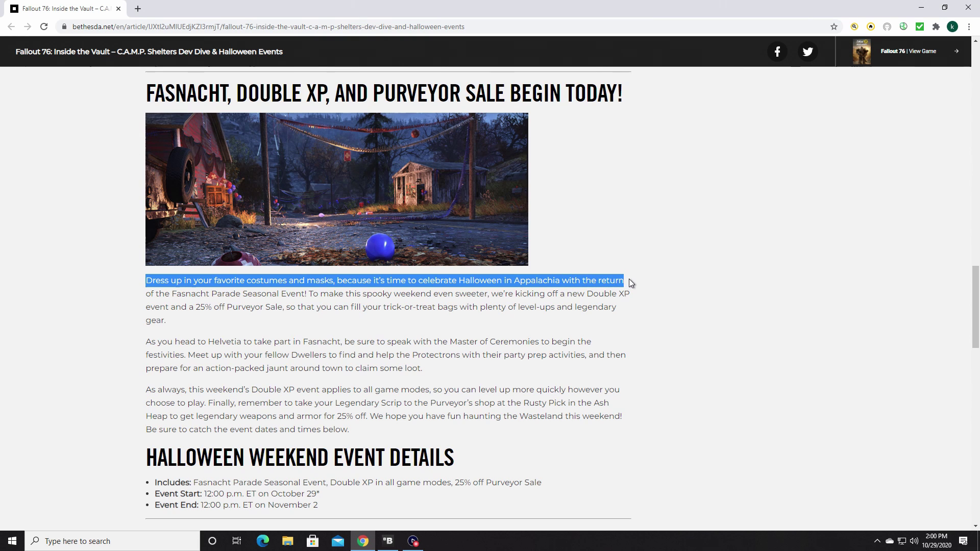
pyautogui.moveTo(629, 279); pyautogui.dragTo(630, 294)
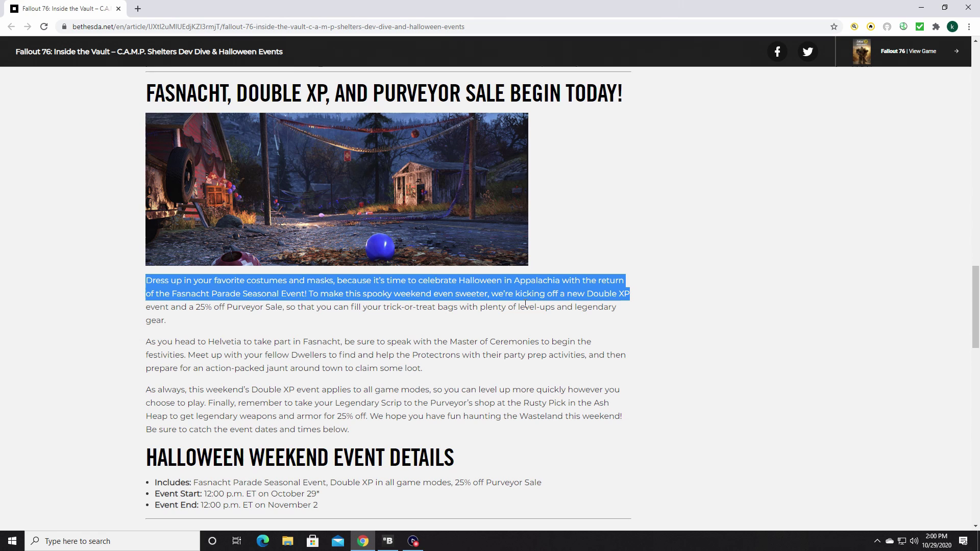
pyautogui.scroll(-2, 199, 300)
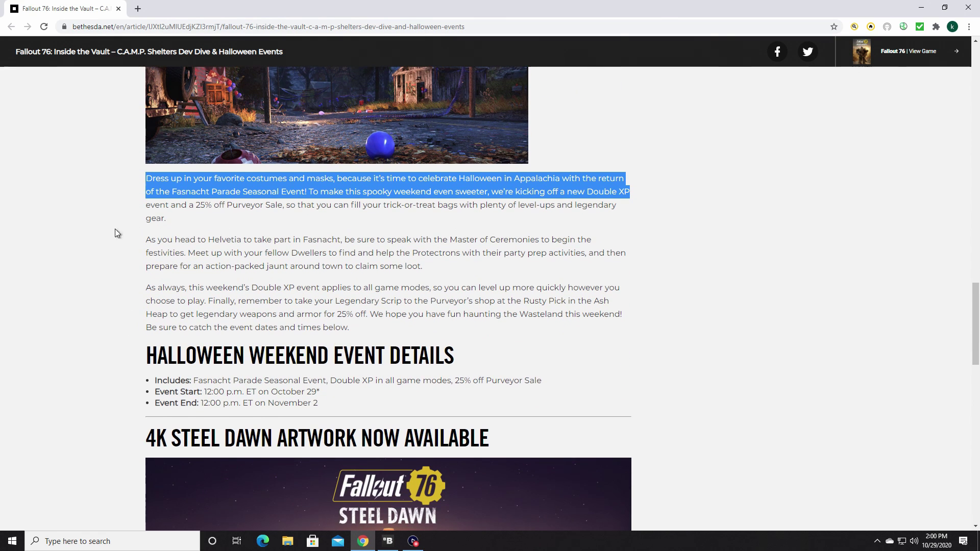
# Clear that selection and highlight 'As you head to Helvetia to take part in Fasnacht'.
pyautogui.click(75, 235)
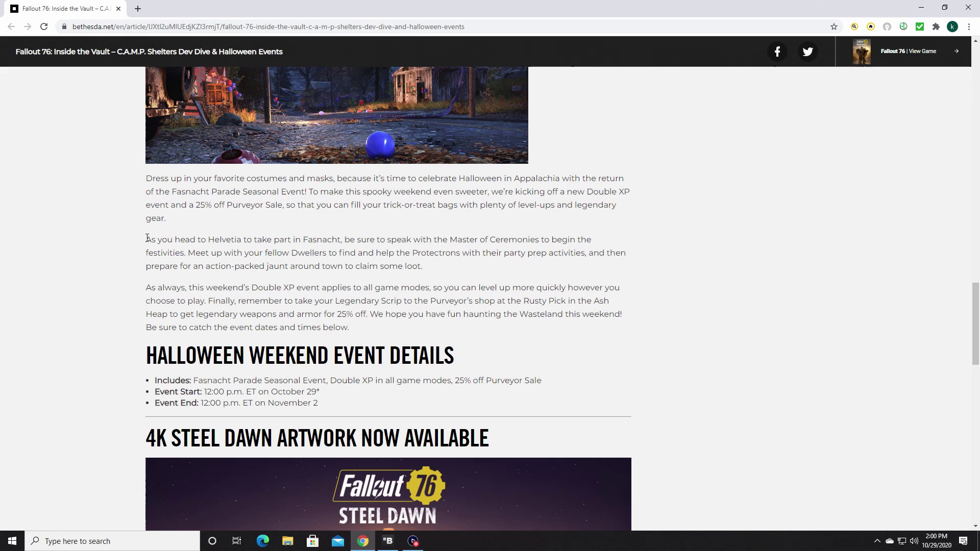
pyautogui.moveTo(145, 239); pyautogui.dragTo(342, 239)
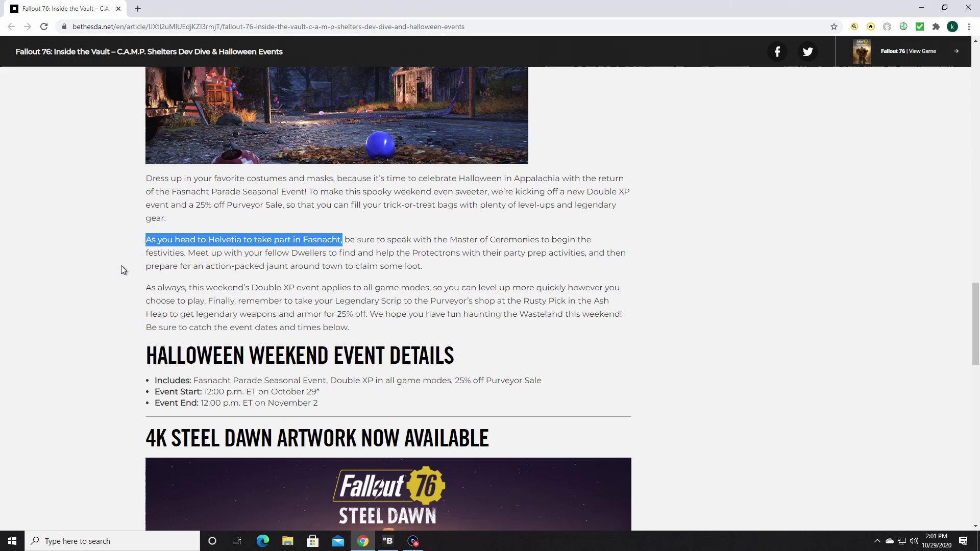
pyautogui.scroll(1, 394, 170)
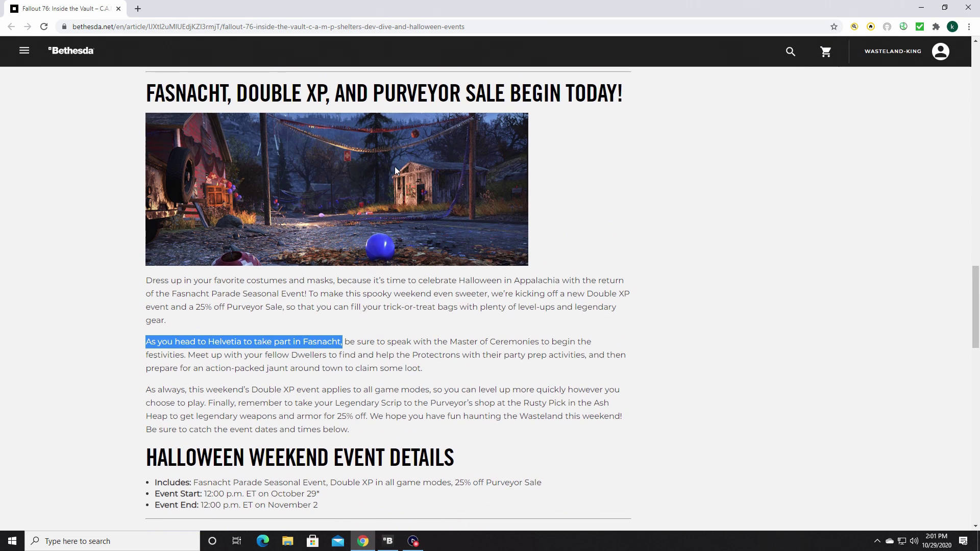
pyautogui.scroll(2, 382, 167)
pyautogui.scroll(-1, 368, 199)
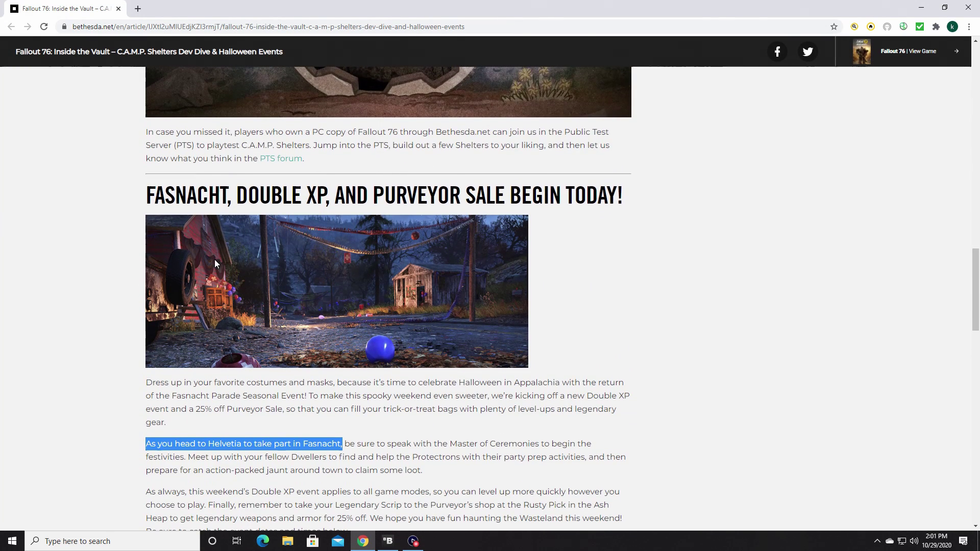
pyautogui.scroll(-3, 327, 292)
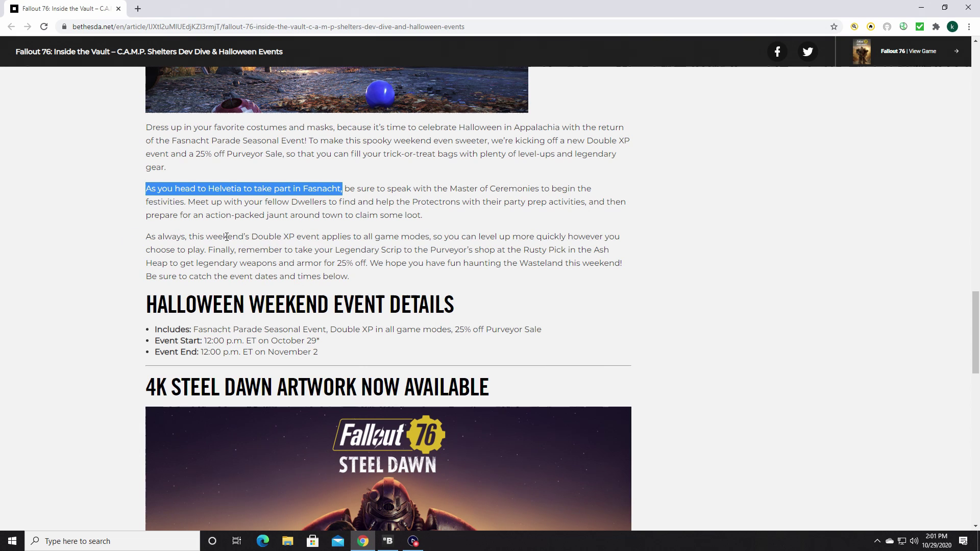
# Highlight '25% off', then the event start '12:00 p.m. ET on October 29*'.
pyautogui.moveTo(252, 237)
pyautogui.mouseDown()
pyautogui.moveTo(305, 237)
pyautogui.moveTo(369, 264)
pyautogui.mouseUp()
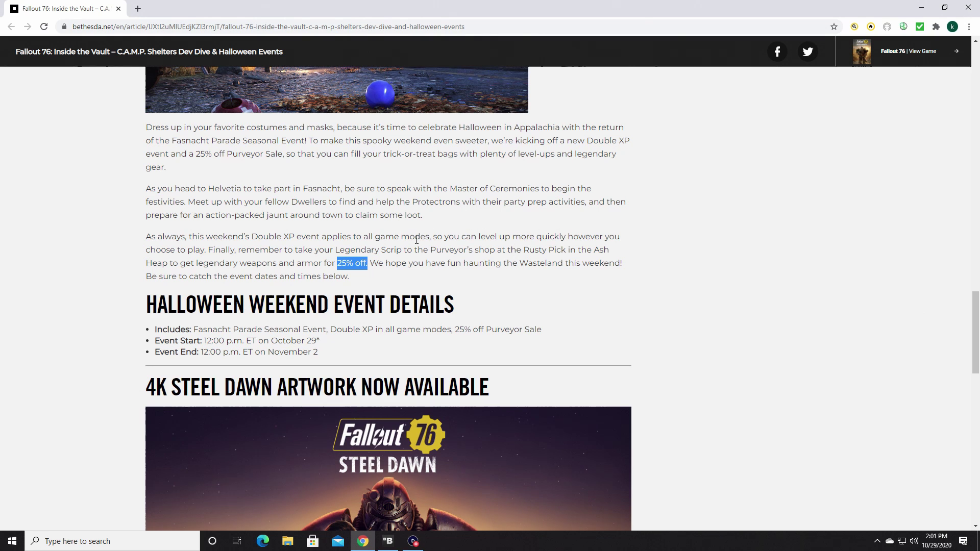
pyautogui.click(342, 261)
pyautogui.moveTo(205, 342); pyautogui.dragTo(334, 345)
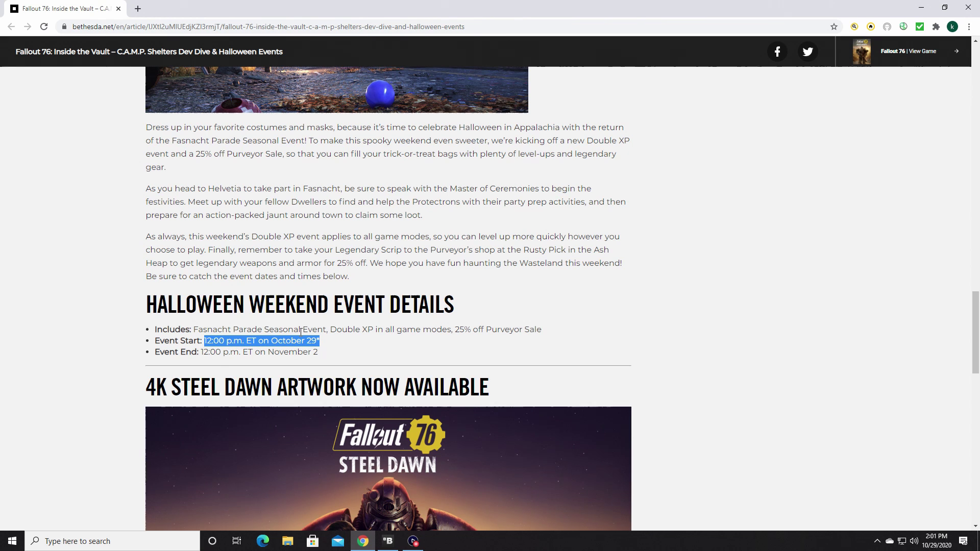
pyautogui.scroll(-2, 301, 330)
pyautogui.scroll(-2, 310, 321)
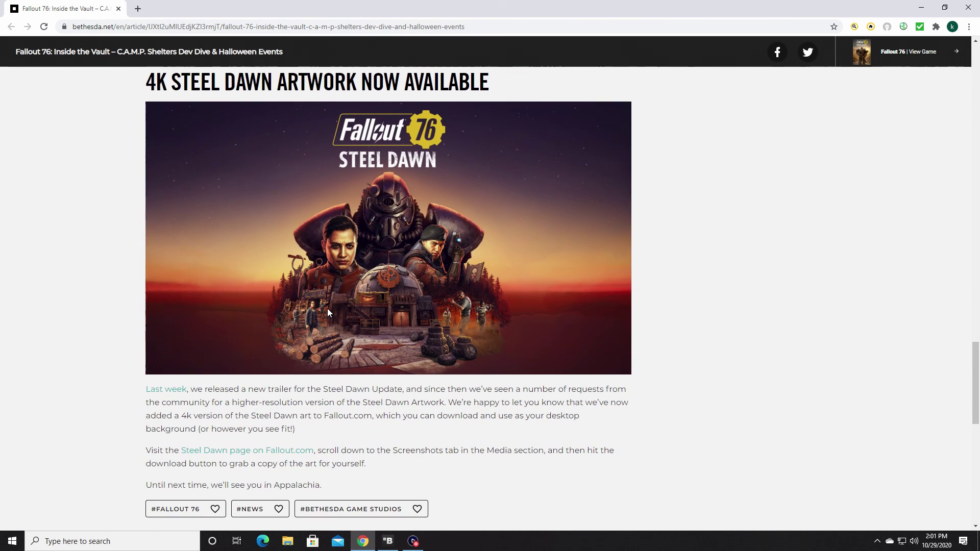
pyautogui.scroll(4, 327, 311)
pyautogui.scroll(3, 327, 310)
pyautogui.scroll(2, 327, 311)
pyautogui.scroll(-2, 328, 311)
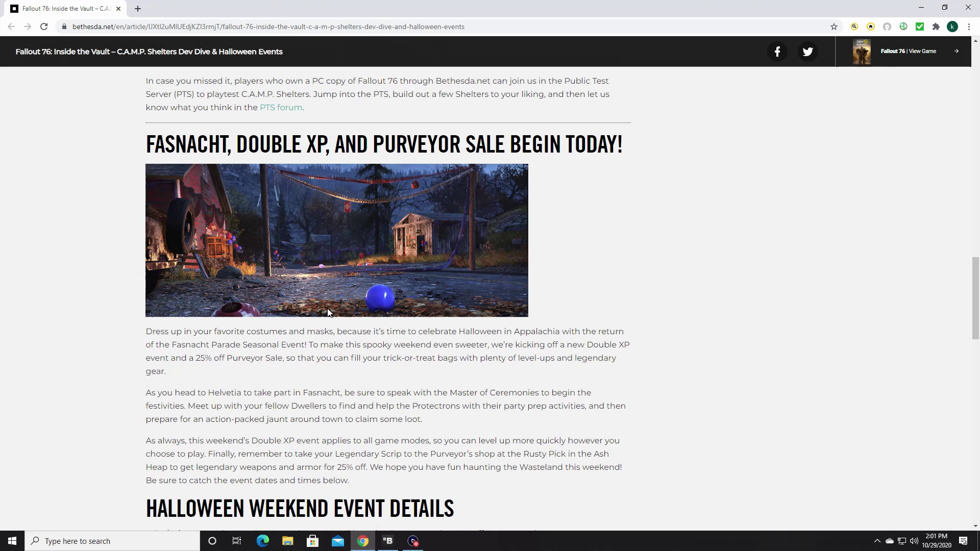
pyautogui.scroll(-3, 327, 312)
pyautogui.scroll(-3, 325, 292)
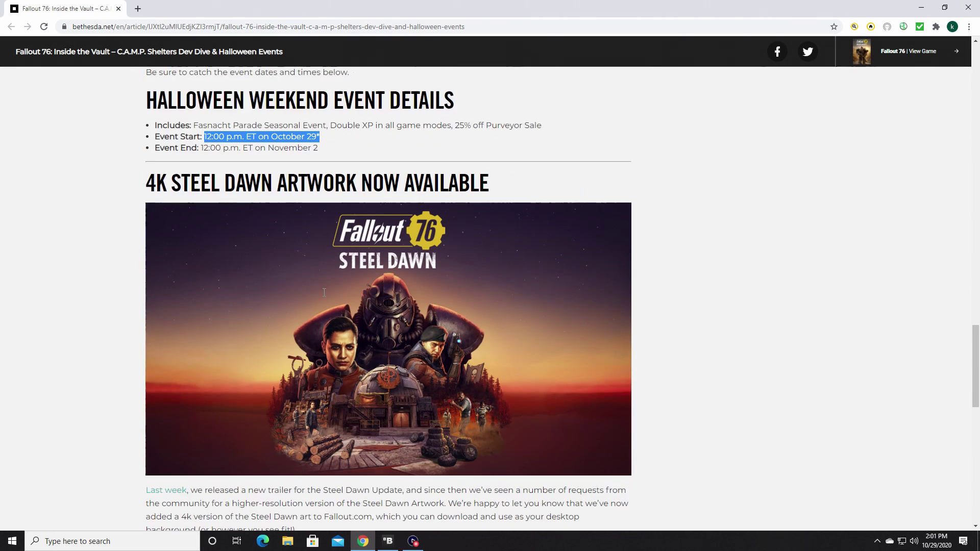
pyautogui.scroll(-1, 325, 292)
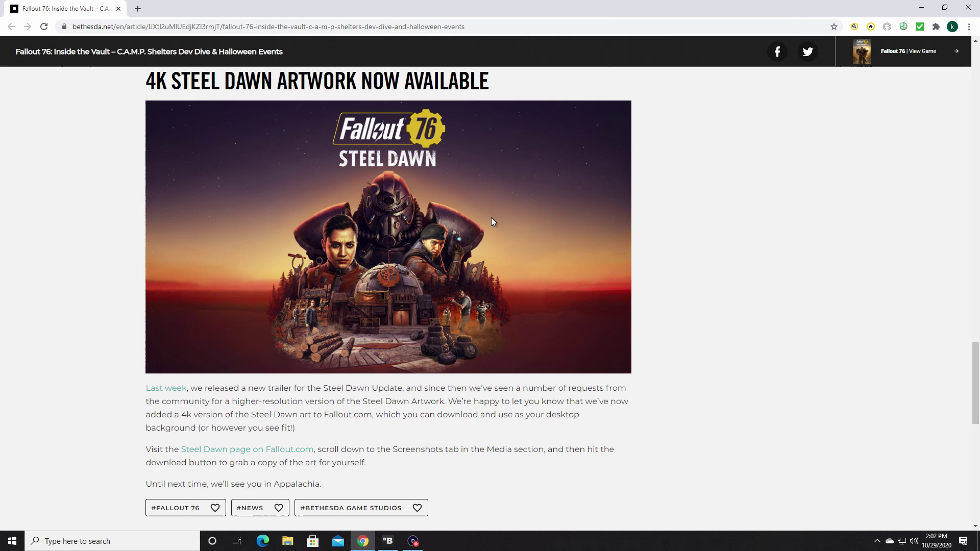
pyautogui.scroll(2, 449, 340)
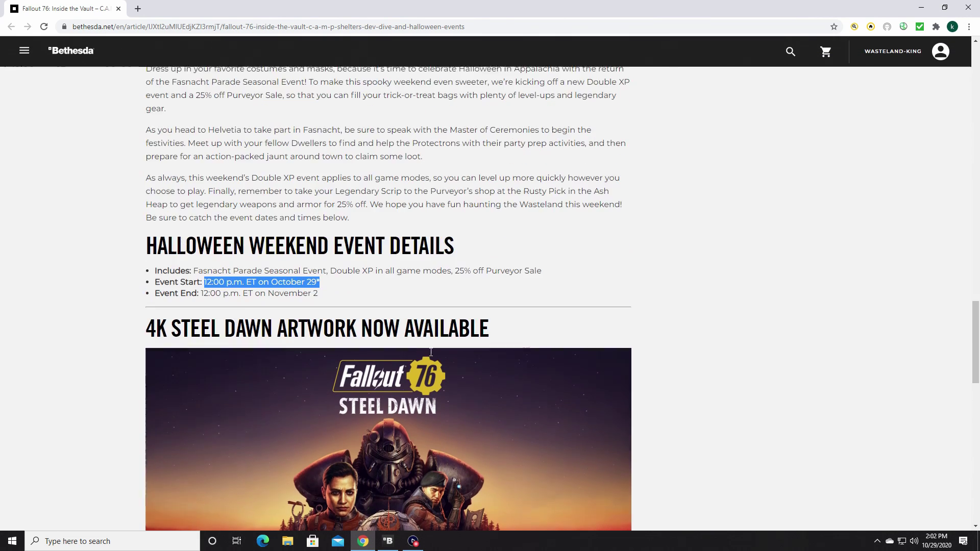
pyautogui.scroll(-2, 423, 356)
pyautogui.scroll(2, 423, 356)
pyautogui.scroll(2, 424, 355)
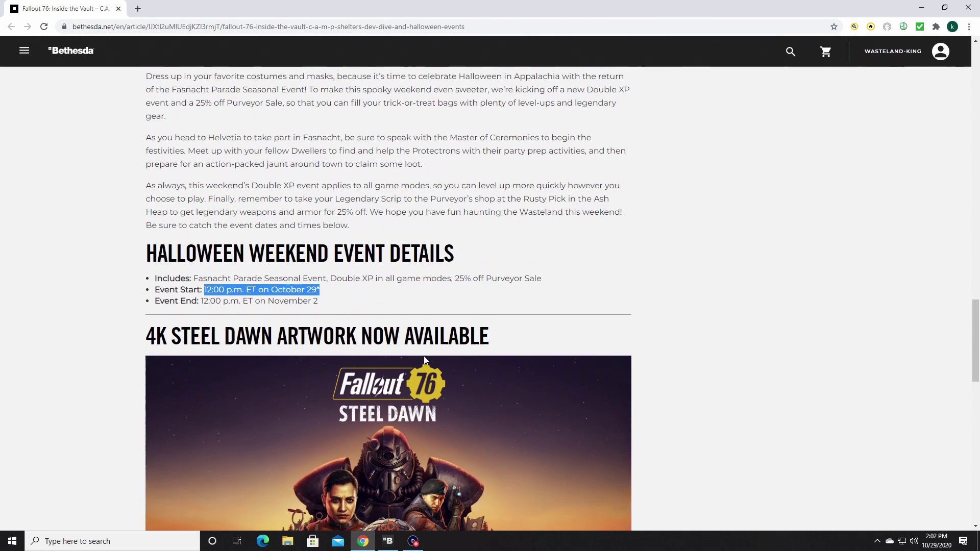
pyautogui.scroll(2, 424, 356)
pyautogui.scroll(2, 424, 355)
pyautogui.scroll(4, 423, 356)
pyautogui.scroll(3, 423, 356)
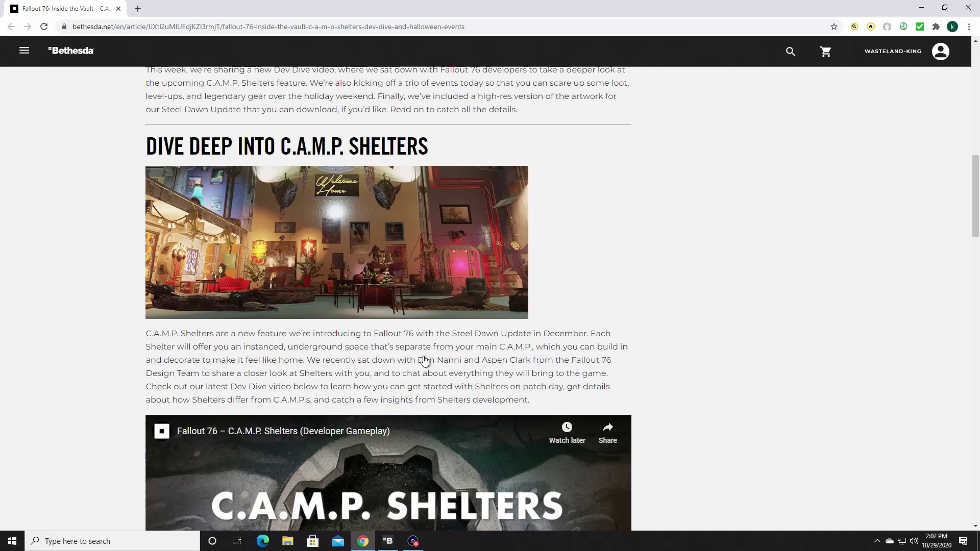
pyautogui.scroll(4, 424, 356)
pyautogui.scroll(-4, 419, 363)
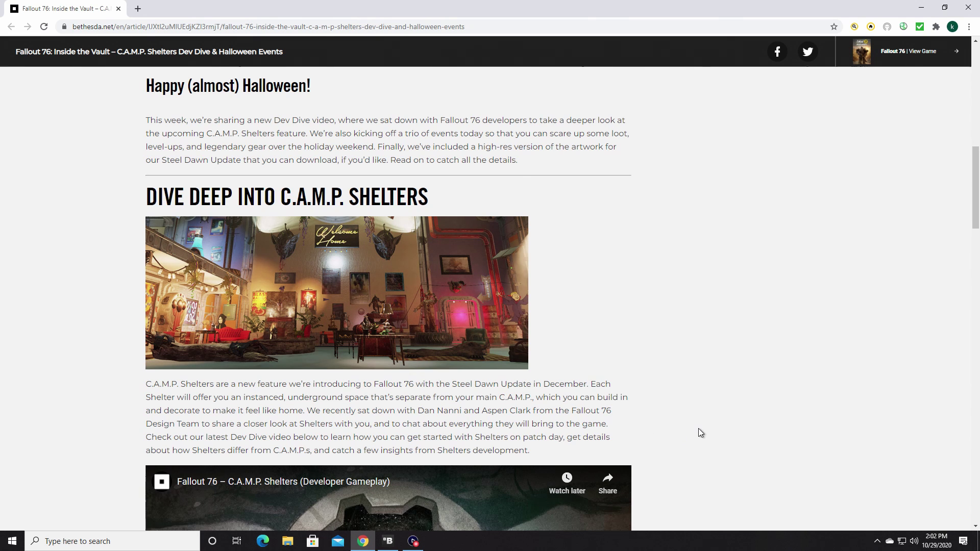
pyautogui.scroll(-2, 698, 432)
pyautogui.scroll(-2, 698, 433)
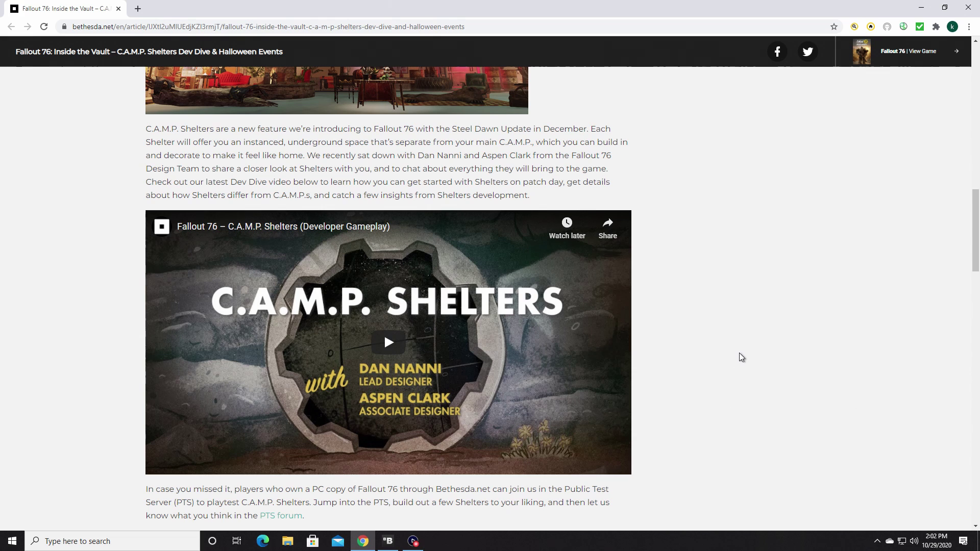
pyautogui.scroll(-2, 755, 348)
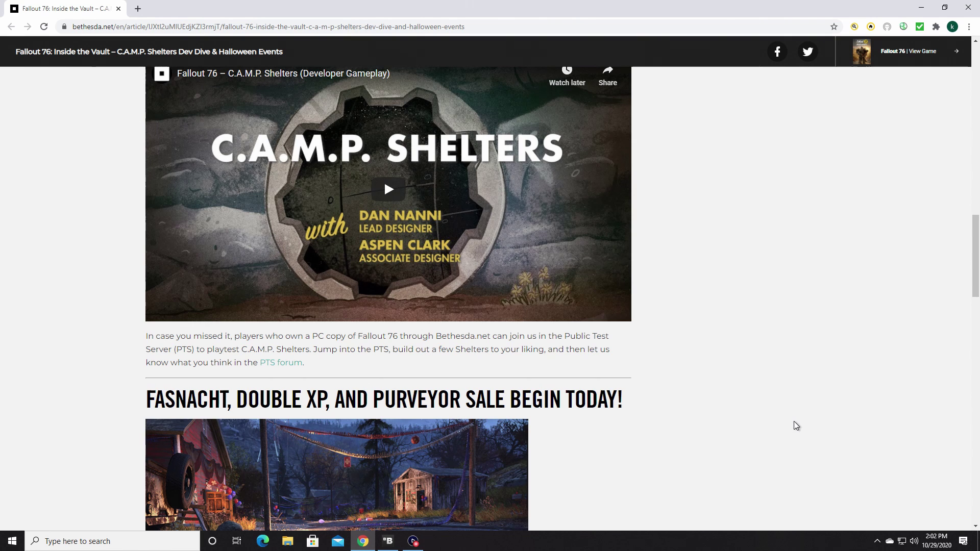
pyautogui.scroll(-2, 578, 408)
pyautogui.scroll(1, 651, 410)
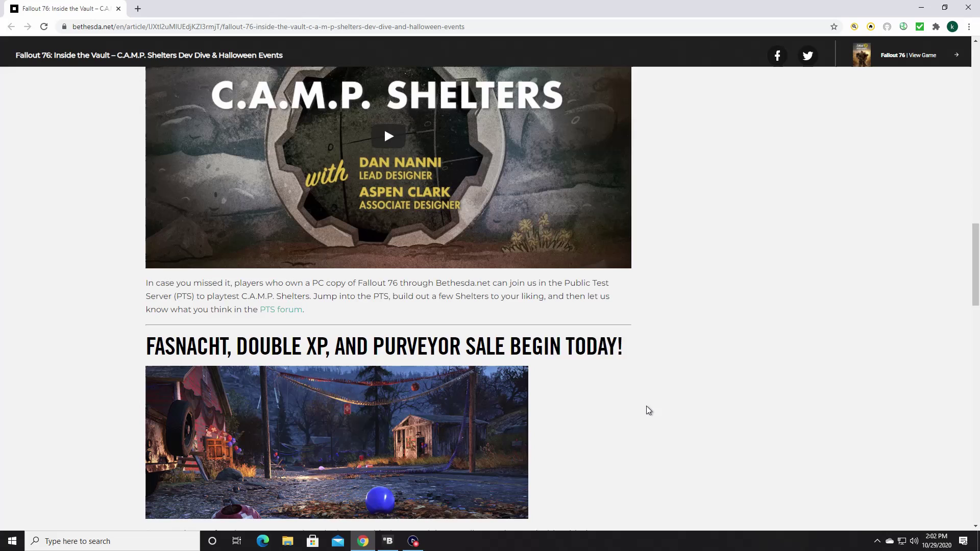
pyautogui.scroll(-1, 646, 382)
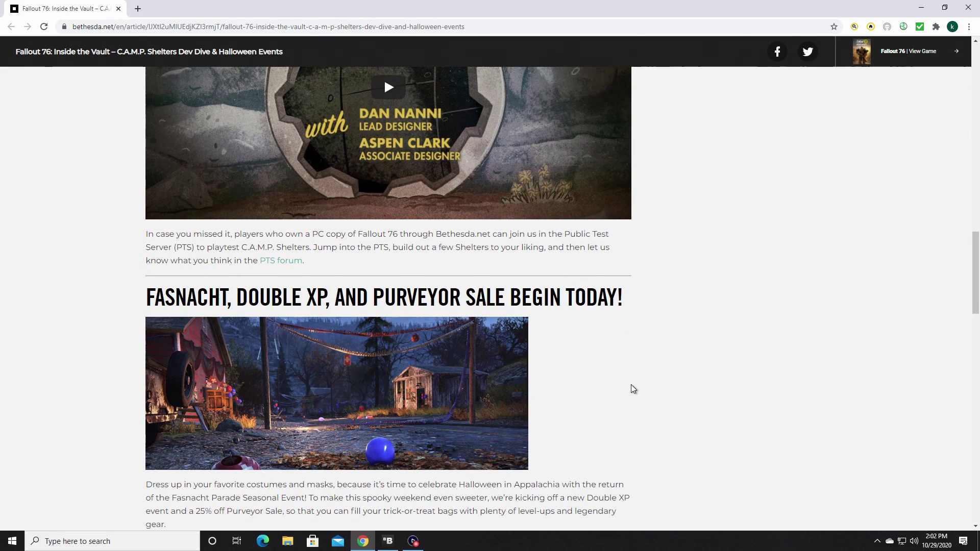
pyautogui.scroll(1, 628, 387)
pyautogui.scroll(-1, 623, 388)
pyautogui.scroll(-2, 598, 372)
pyautogui.scroll(2, 598, 373)
pyautogui.scroll(-1, 598, 376)
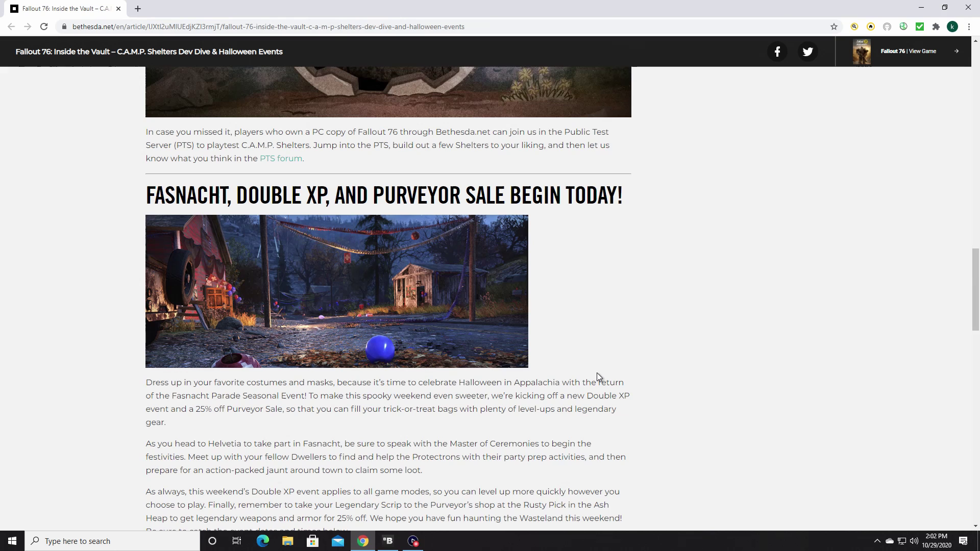
pyautogui.scroll(-2, 536, 382)
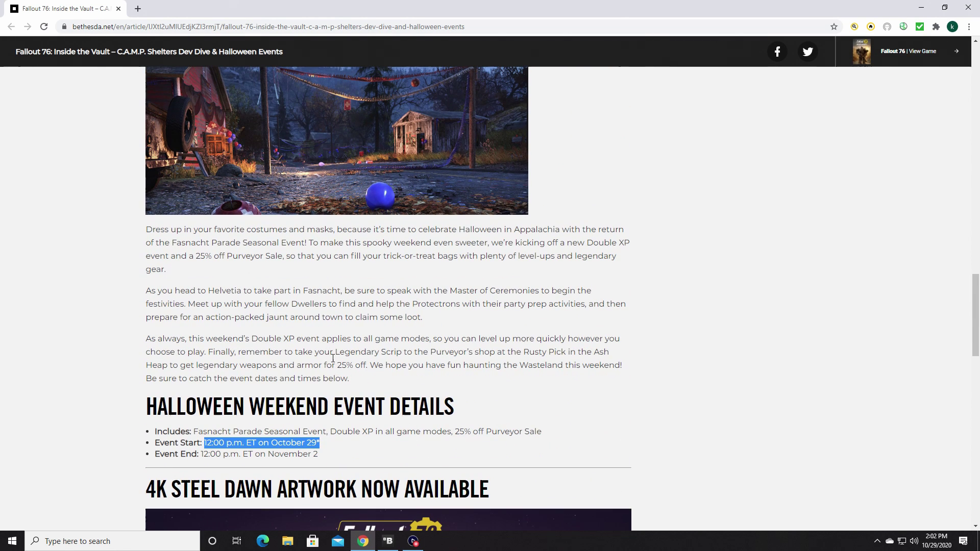
pyautogui.scroll(-2, 378, 329)
pyautogui.scroll(2, 335, 355)
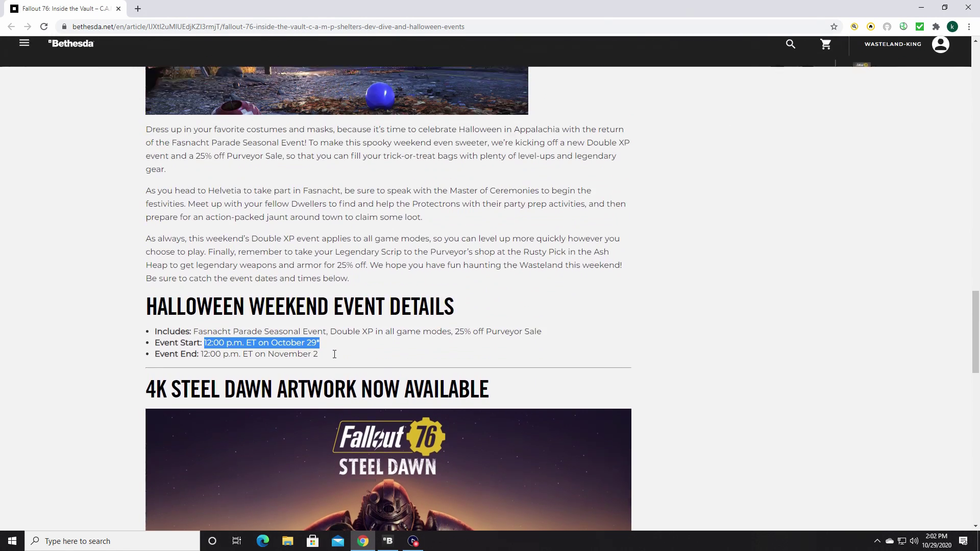
pyautogui.scroll(3, 333, 354)
pyautogui.scroll(2, 332, 354)
pyautogui.scroll(1, 333, 354)
pyautogui.scroll(3, 332, 356)
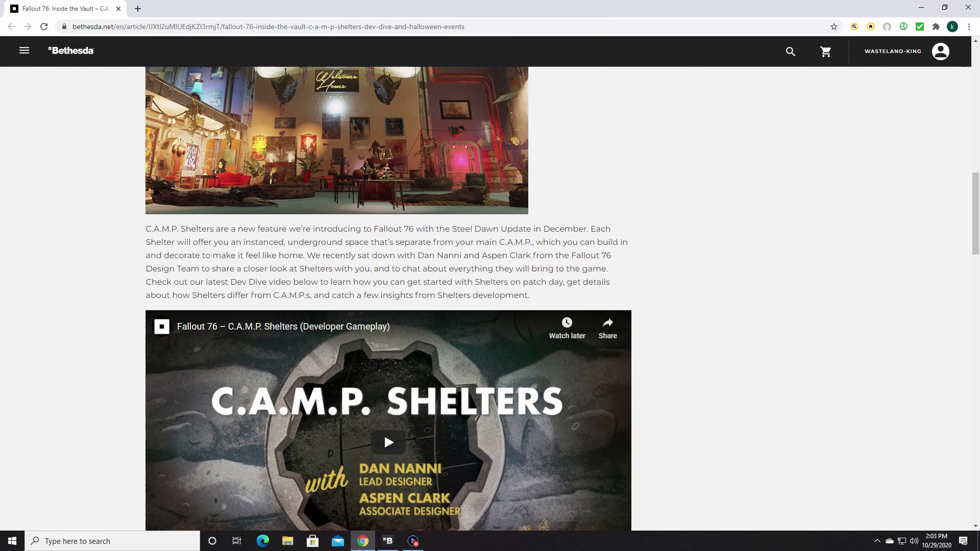
pyautogui.scroll(1, 332, 357)
pyautogui.scroll(3, 332, 357)
pyautogui.scroll(1, 720, 350)
pyautogui.scroll(-3, 720, 352)
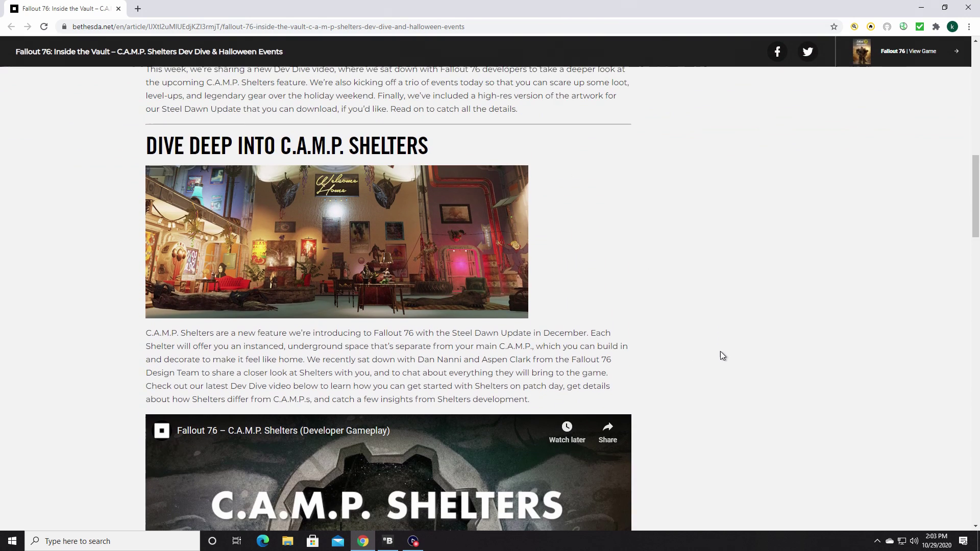
pyautogui.scroll(1, 720, 355)
pyautogui.scroll(-2, 719, 355)
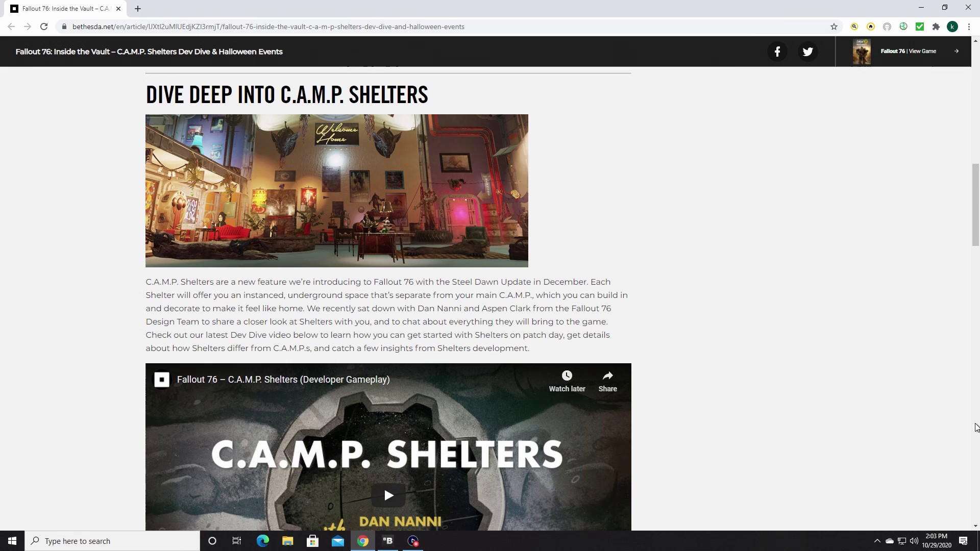
pyautogui.scroll(-2, 682, 227)
pyautogui.scroll(-2, 619, 225)
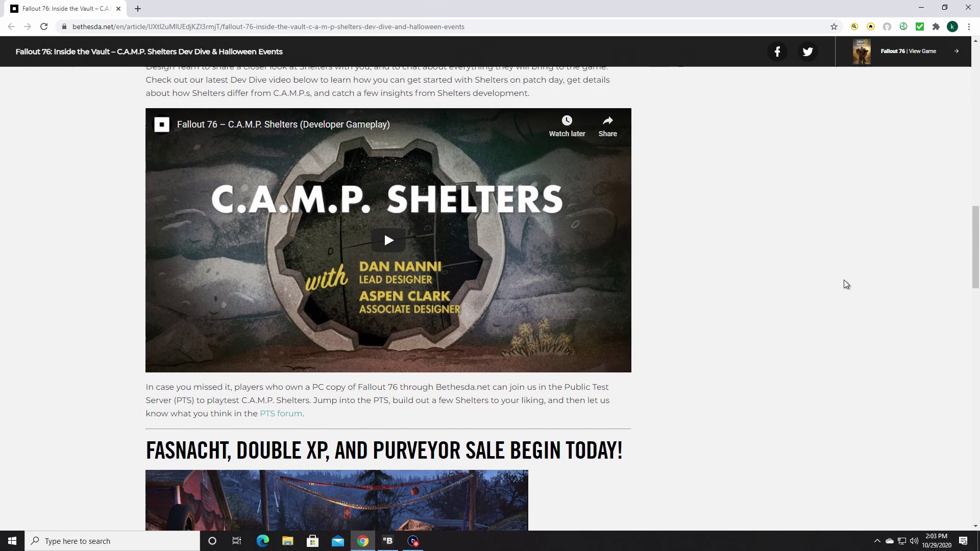